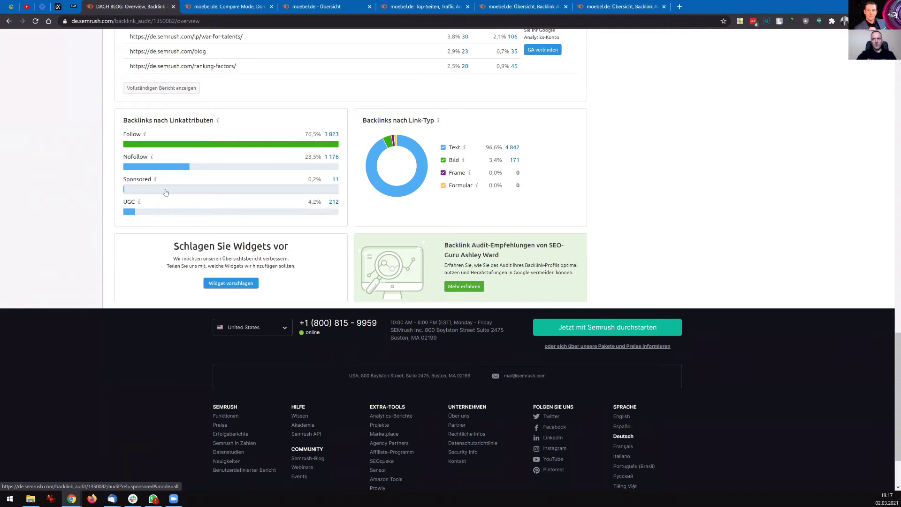
List the backlinks with the Sponsored attribute from the overview and examine their source and target URLs.
scroll(263, 183, "up", 5)
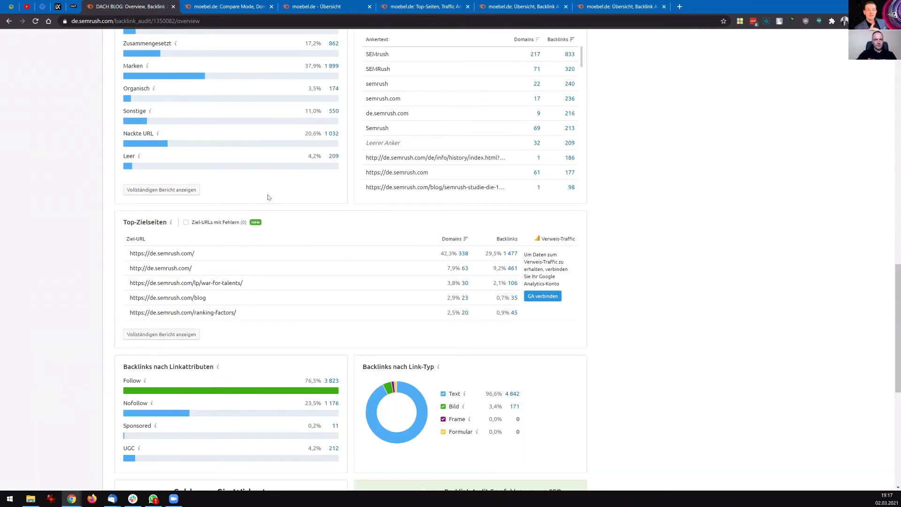
scroll(269, 197, "down", 3)
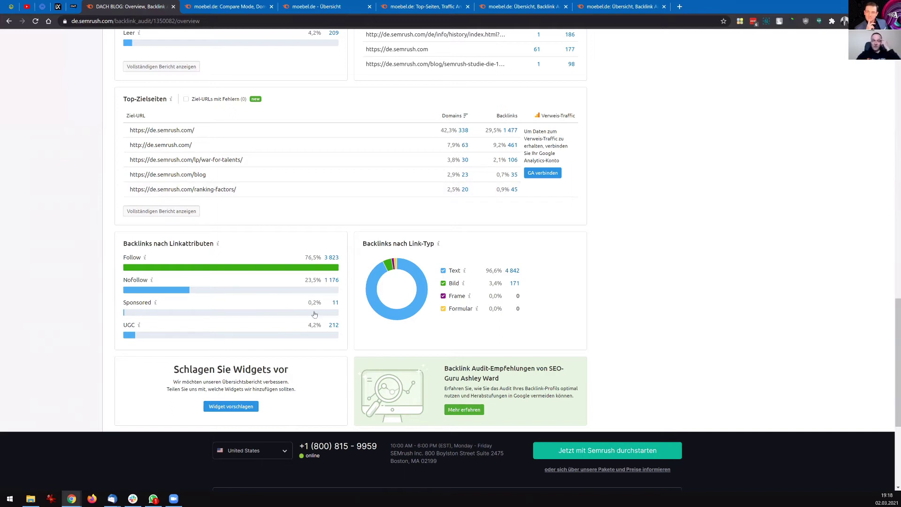
left_click(335, 303)
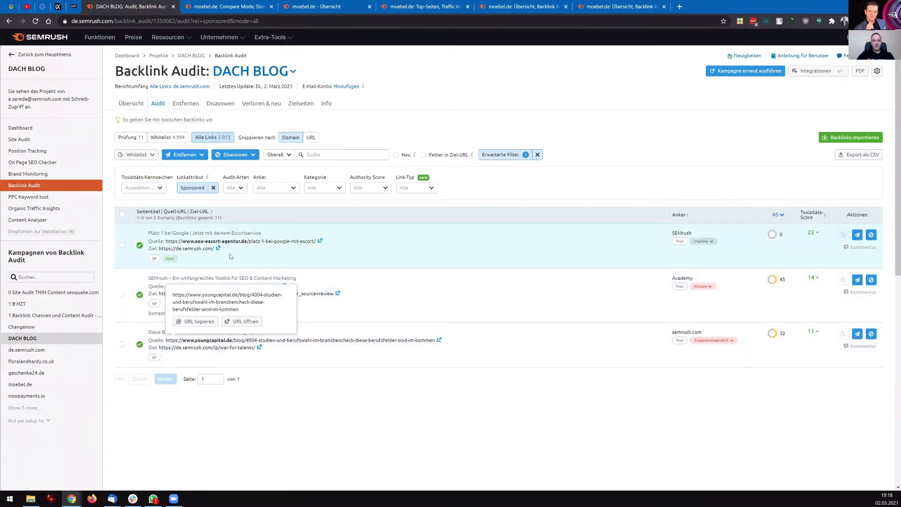
mouse_move(213, 241)
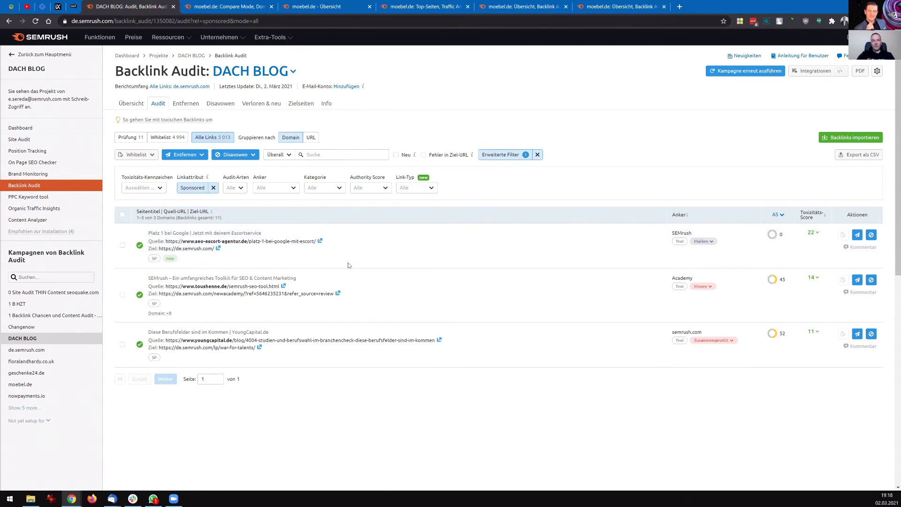
mouse_move(195, 287)
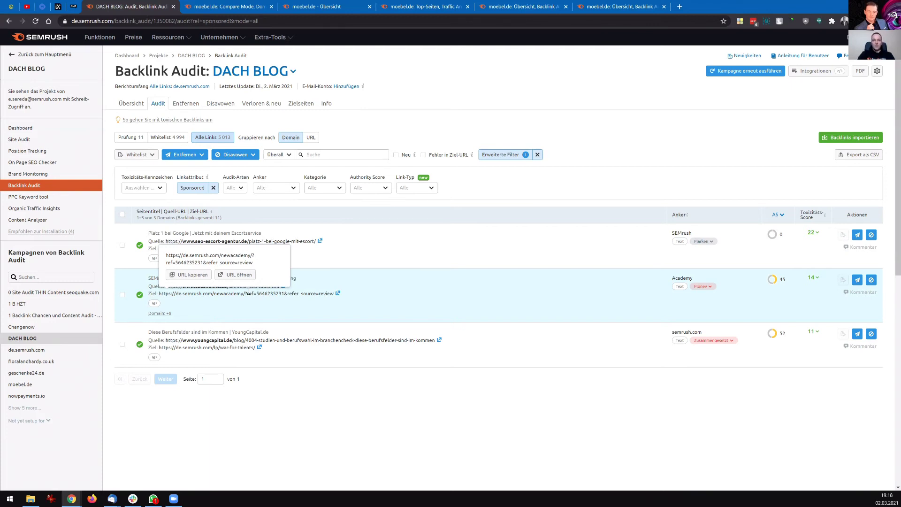
mouse_move(211, 347)
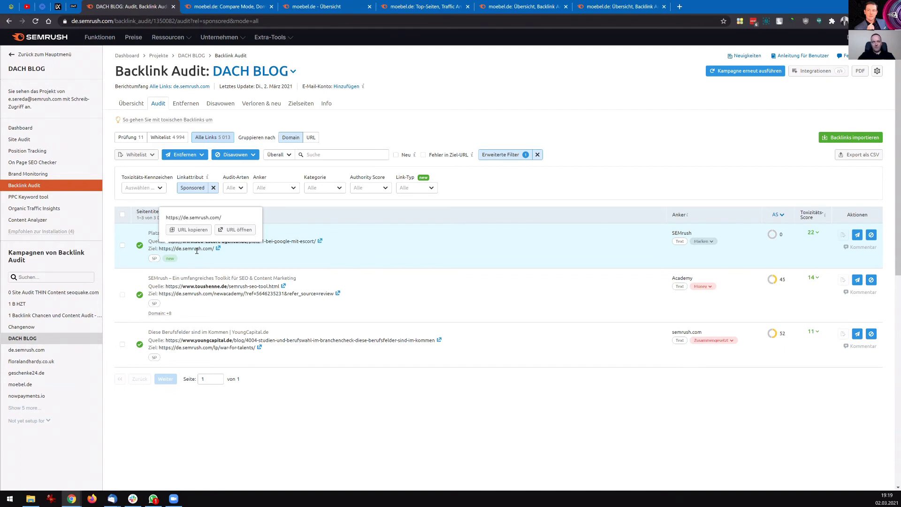
left_click(127, 104)
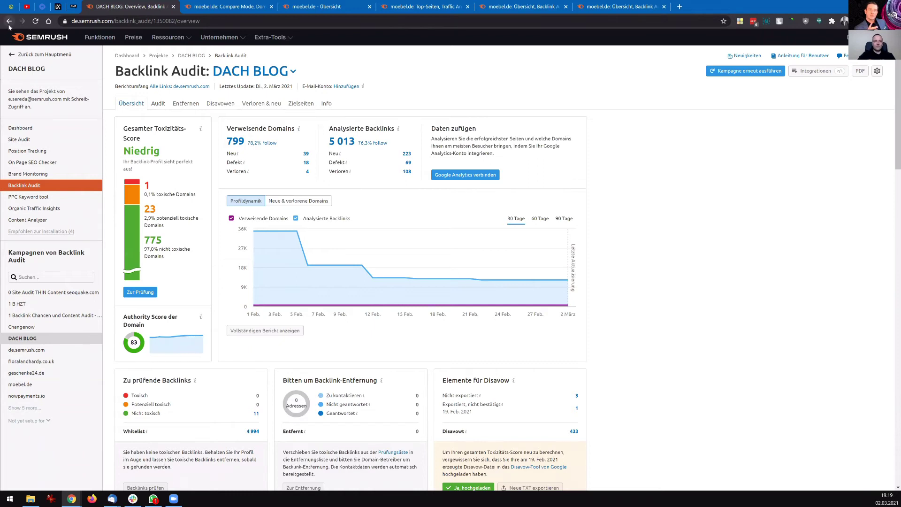
left_click(9, 21)
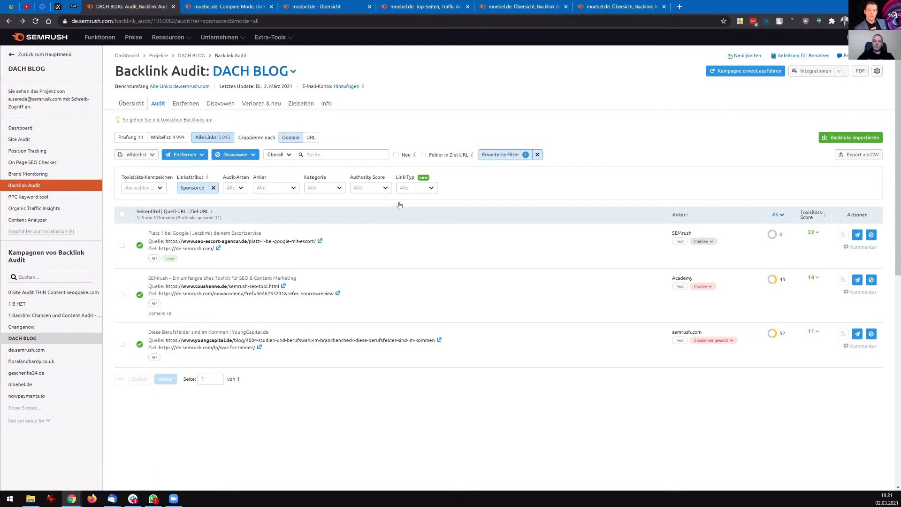
From the campaign overview, list the backlinks from toxic domains and examine the source and target URLs.
left_click(128, 106)
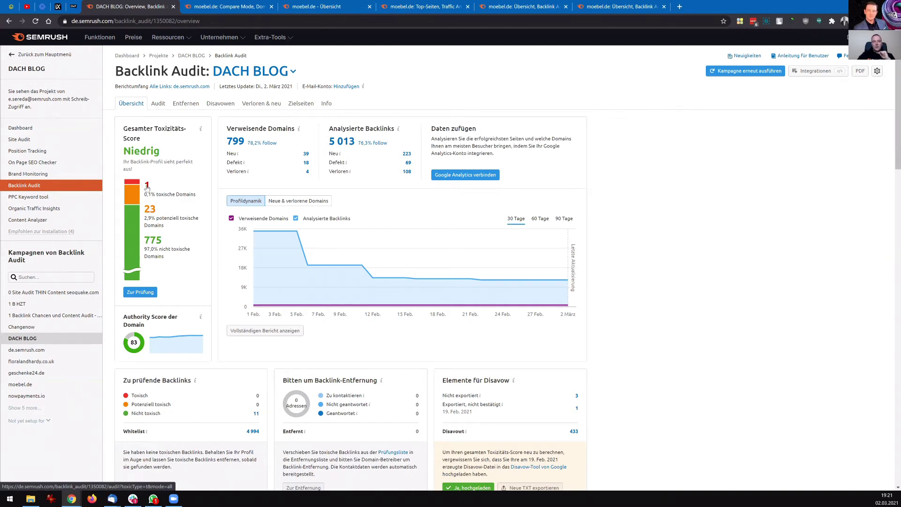
left_click(147, 186)
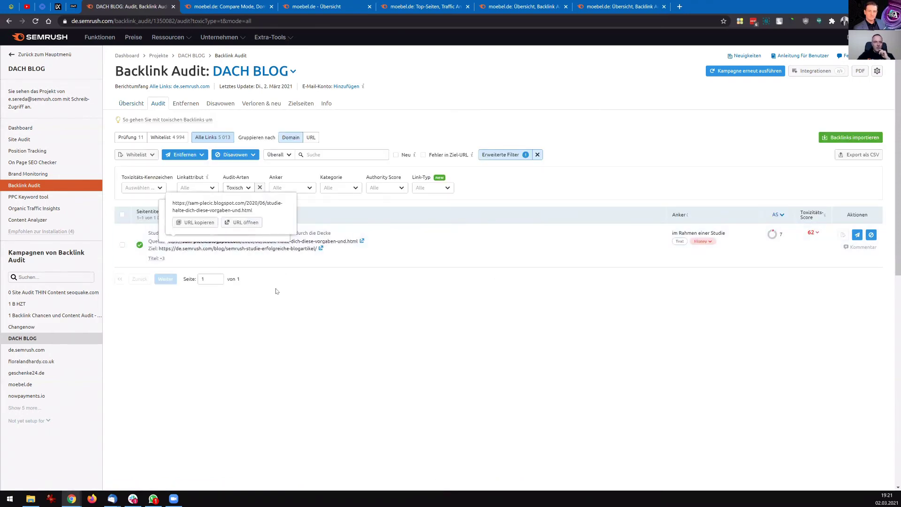
mouse_move(292, 247)
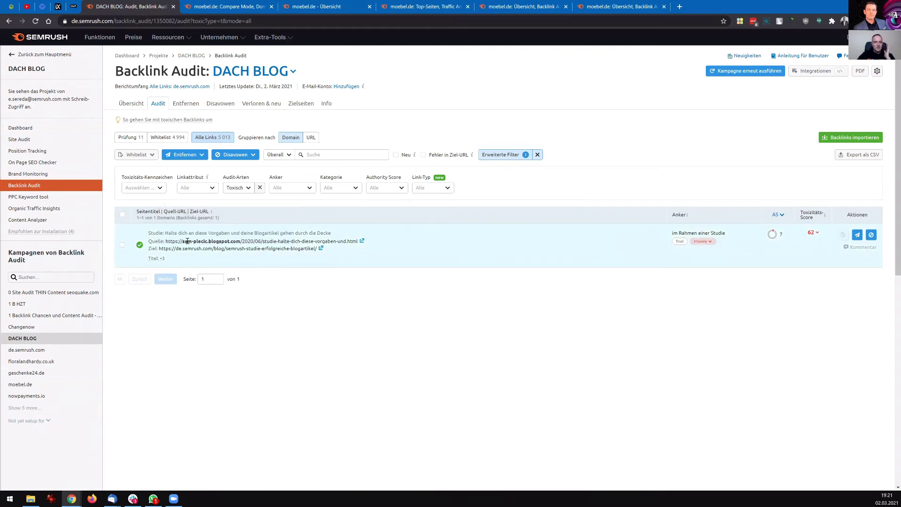
mouse_move(208, 242)
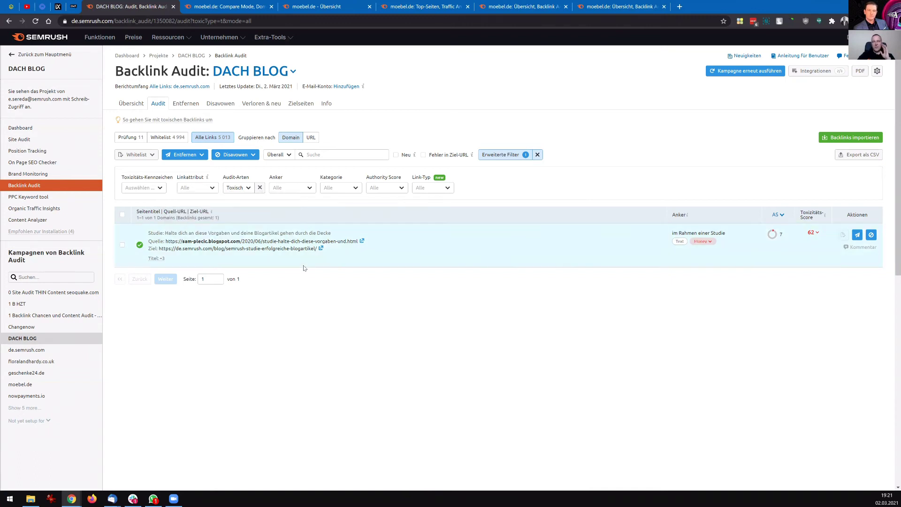
mouse_move(262, 247)
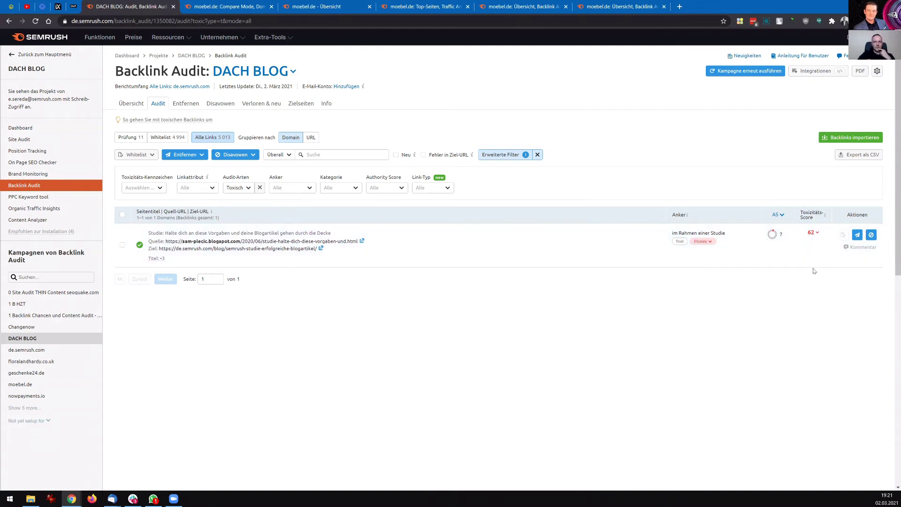
Examine the toxicity markers behind the listed backlink's toxicity score, both dangerous and potentially dangerous.
left_click(820, 234)
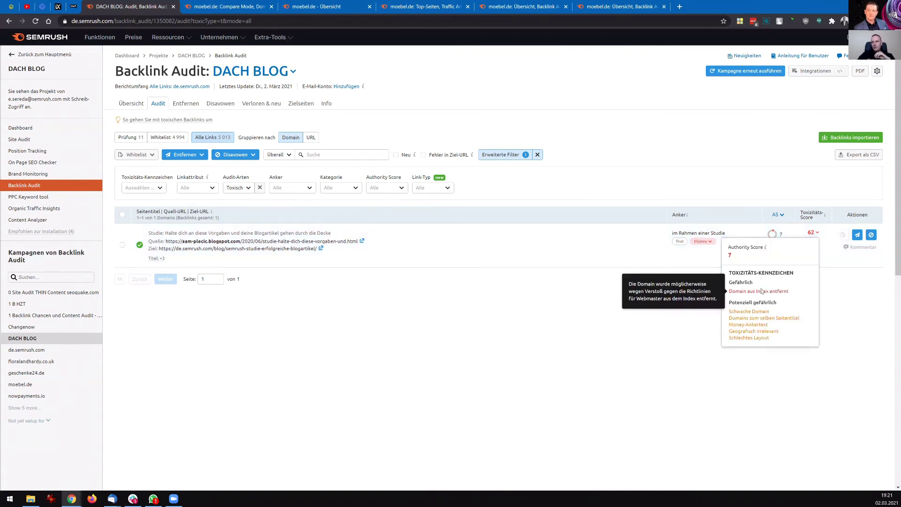
mouse_move(756, 295)
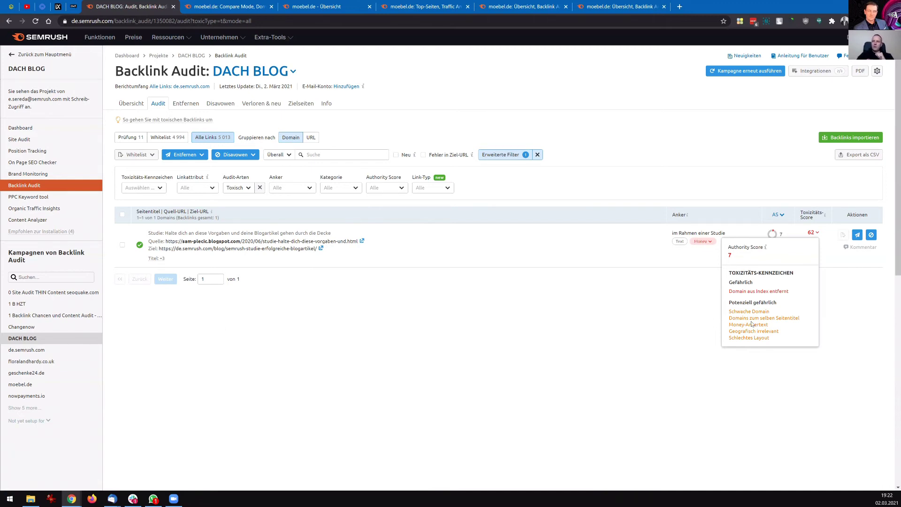
mouse_move(752, 339)
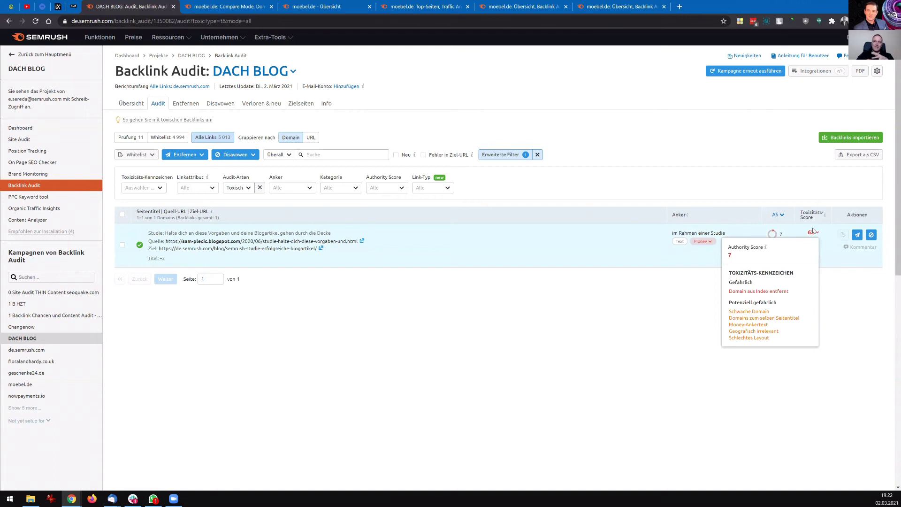
Look through the toxicity marker filter options, including the explanations for manipulative links, without choosing any.
left_click(159, 188)
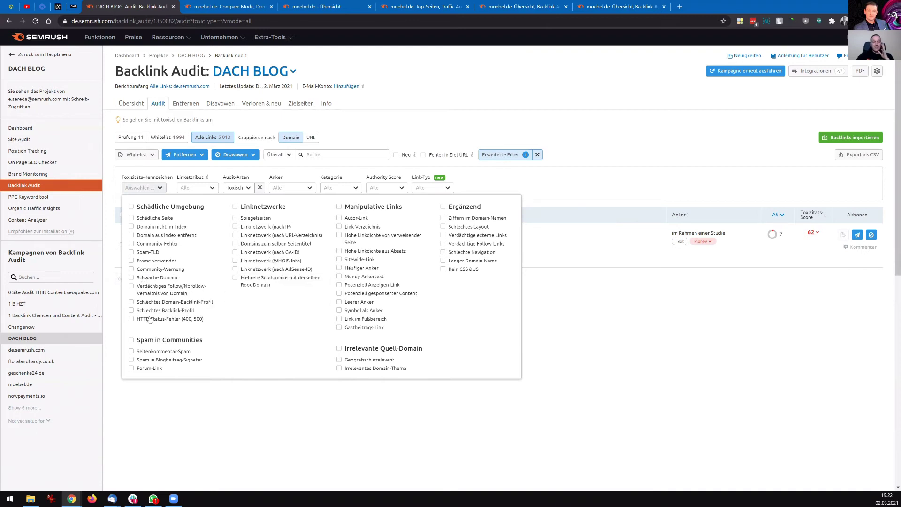
mouse_move(356, 369)
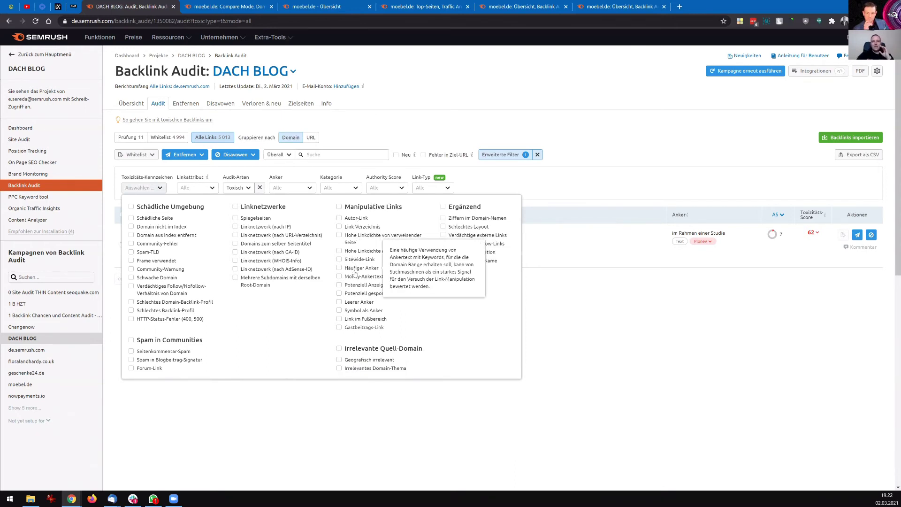
mouse_move(345, 288)
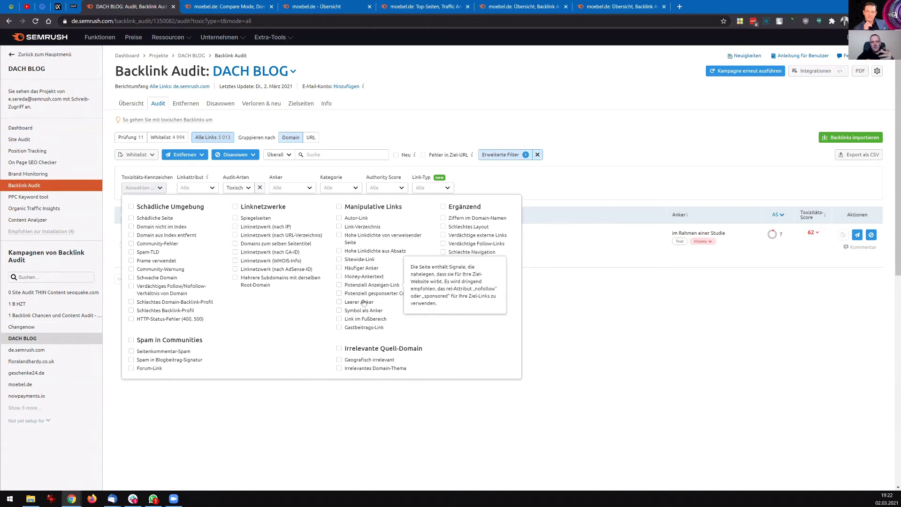
mouse_move(364, 303)
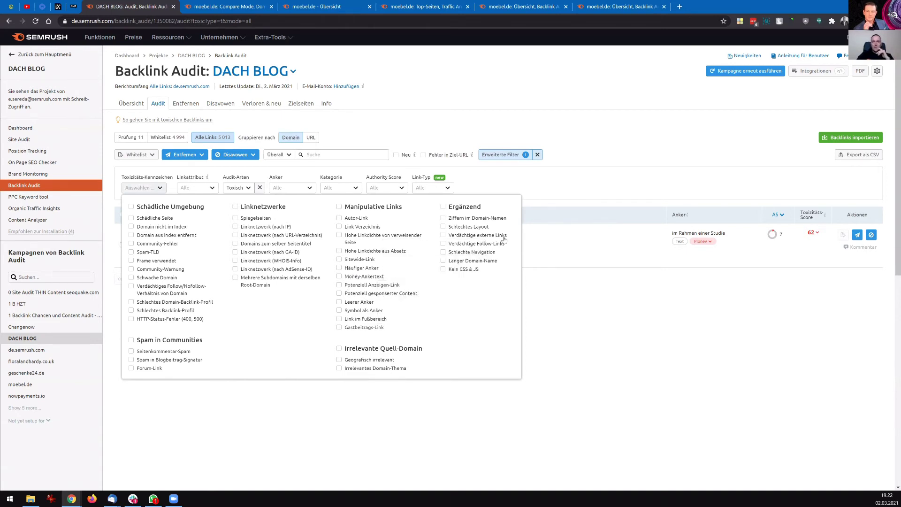
left_click(672, 167)
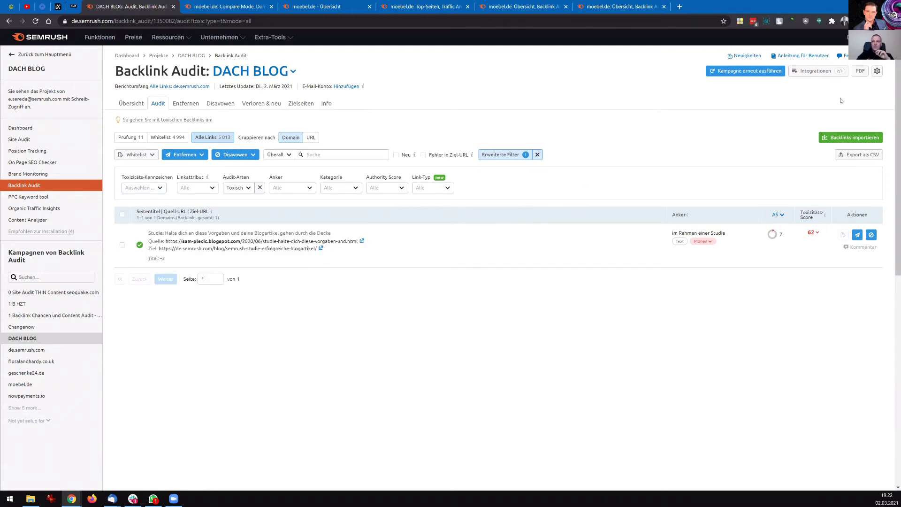
Review the campaign's integration options and the referring domains of its target pages.
left_click(829, 72)
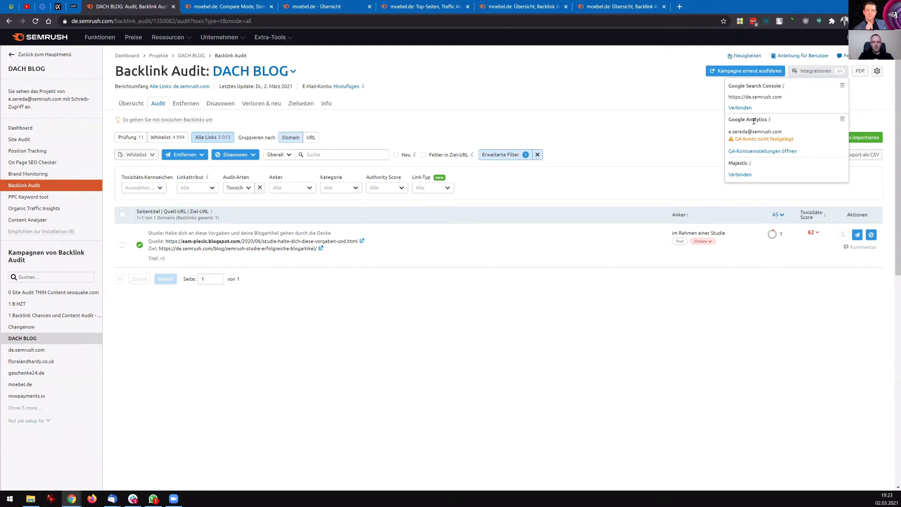
left_click(793, 364)
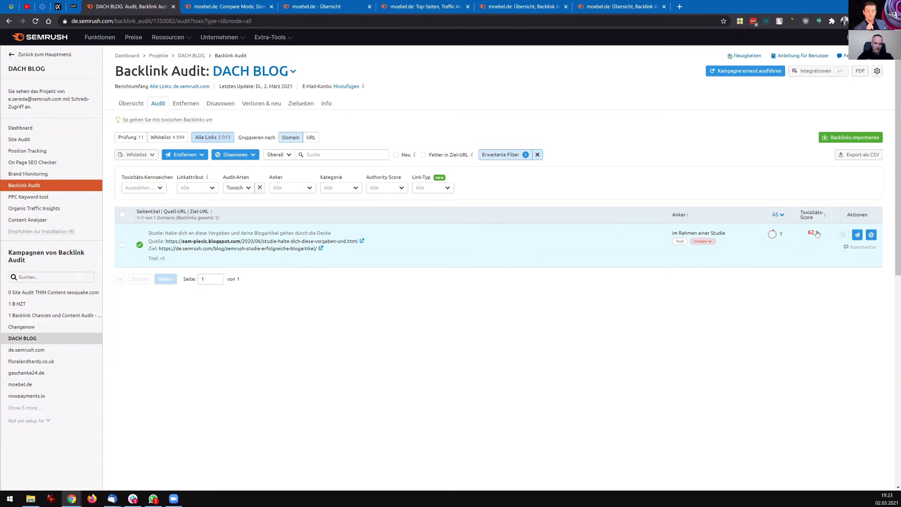
left_click(303, 104)
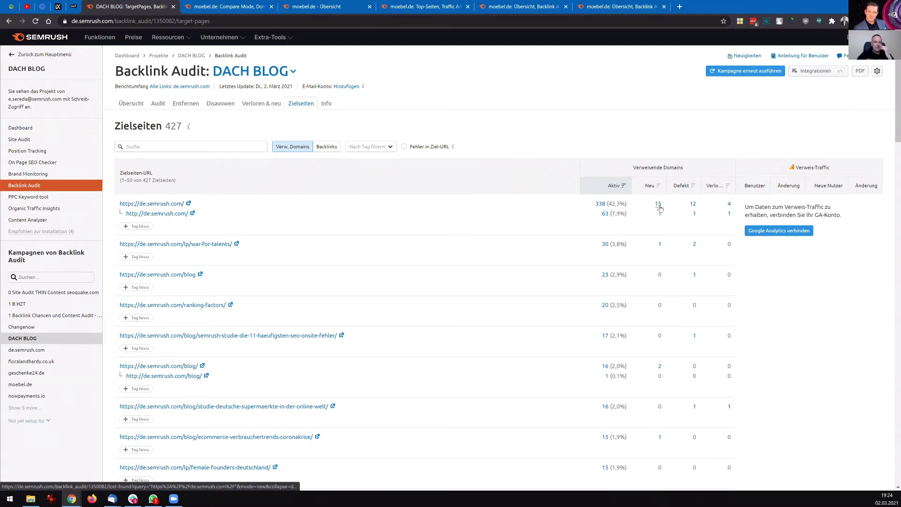
Look through the backlinks awaiting review in the audit list.
left_click(156, 104)
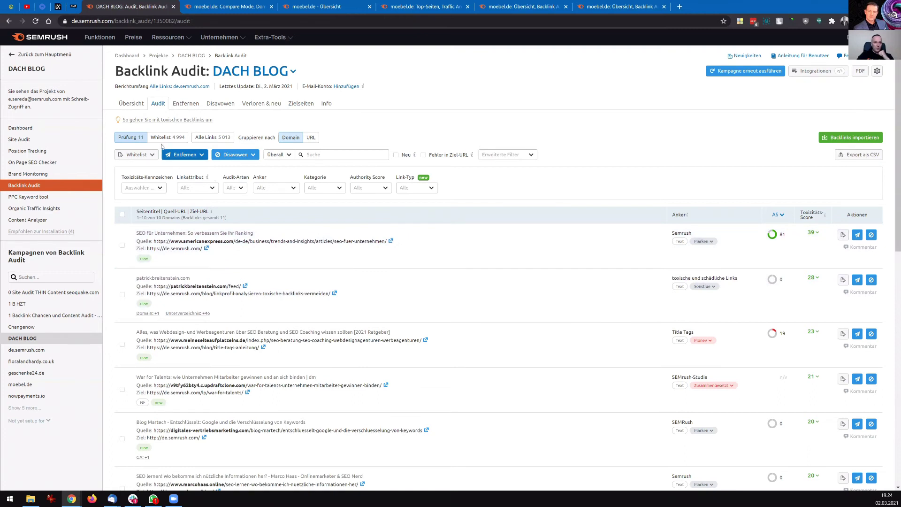
scroll(520, 328, "down", 6)
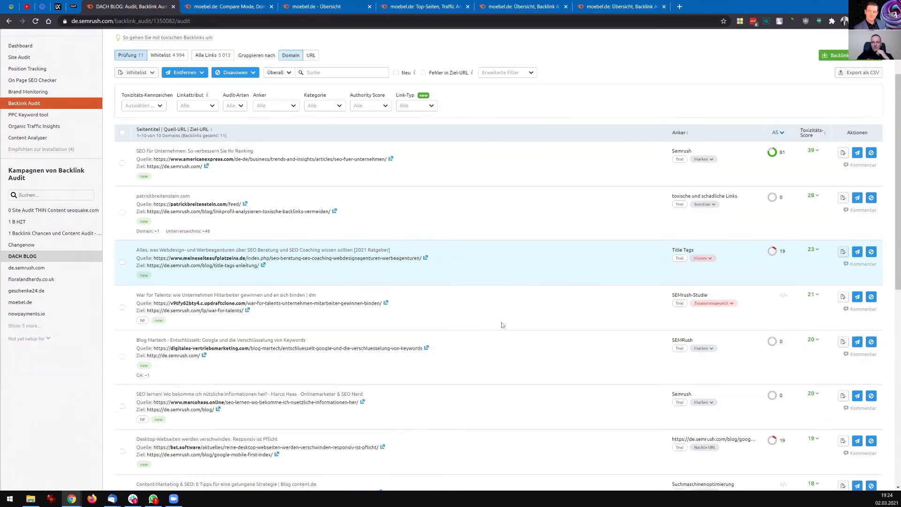
scroll(500, 322, "up", 1)
scroll(501, 320, "up", 5)
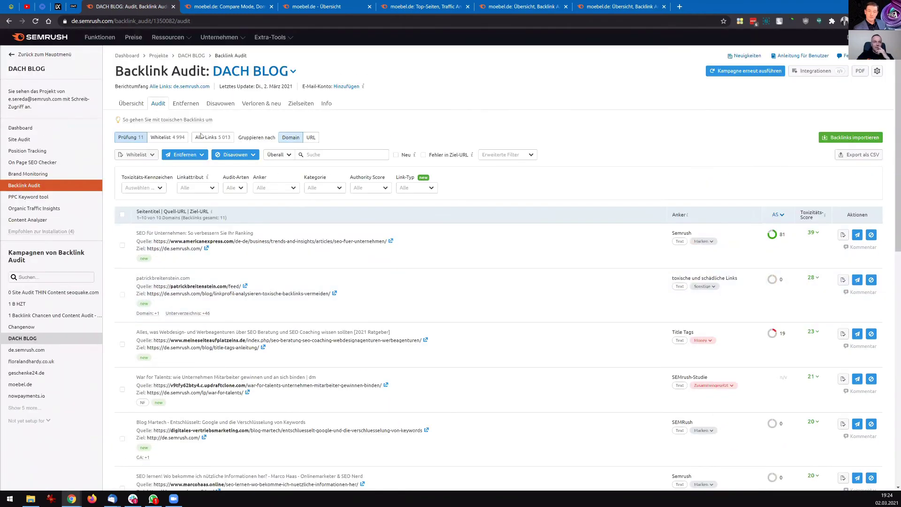
List the toxic domains from the overview, select the blogspot backlink, and glance at the toxicity marker filter options.
left_click(129, 107)
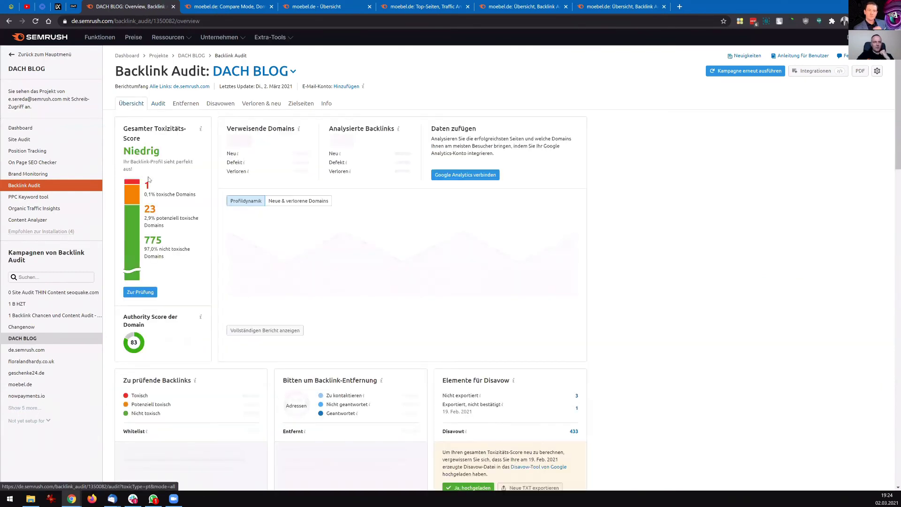
left_click(148, 185)
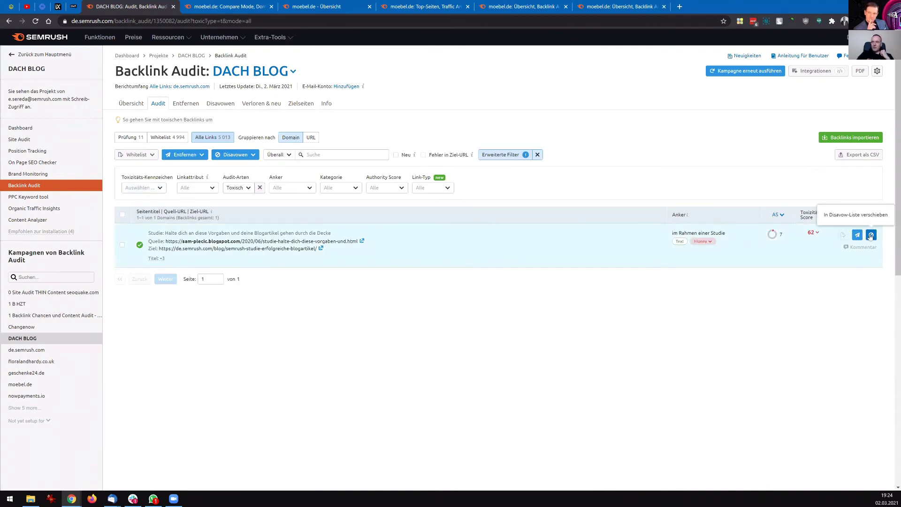
left_click(122, 245)
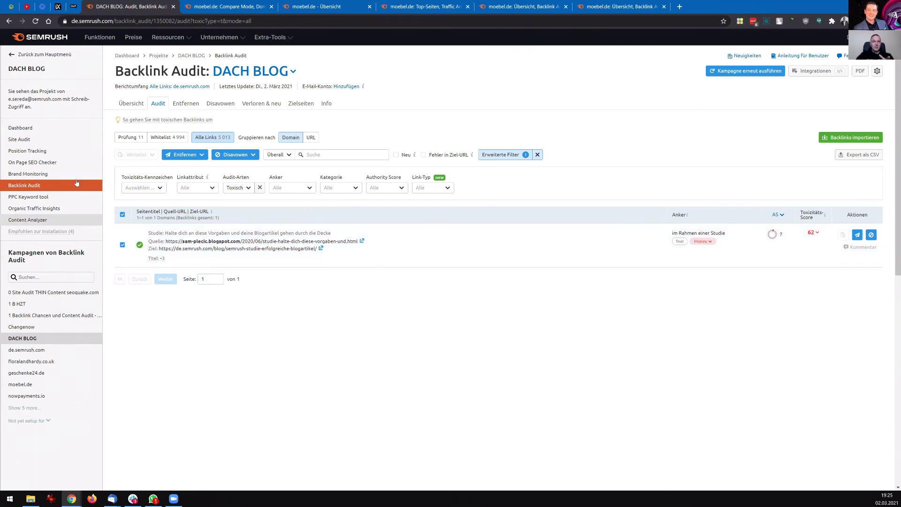
left_click(160, 189)
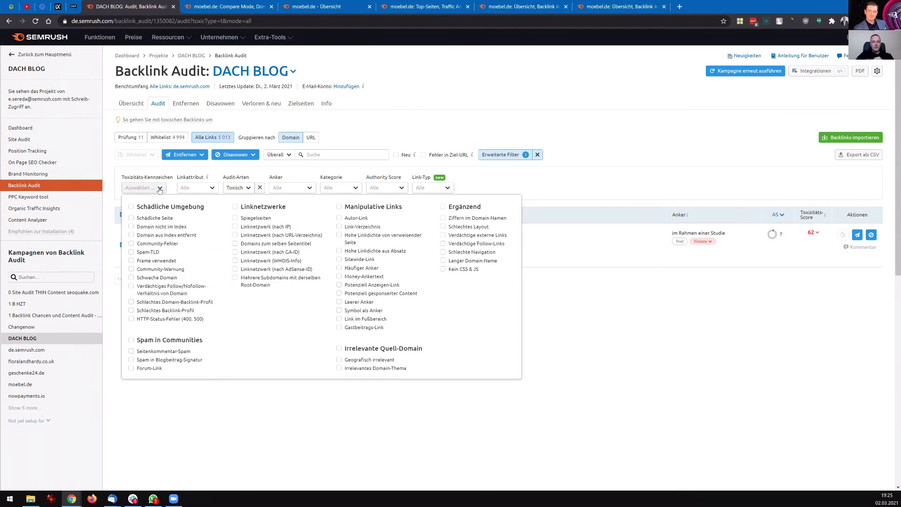
left_click(573, 193)
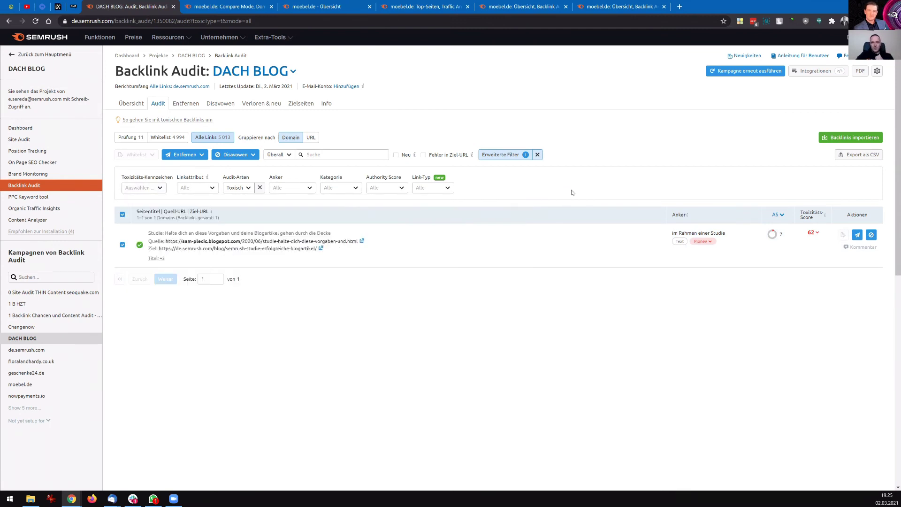
Move the toxic blogspot backlink to the disavow list at Domain level, without adding the linked Titel group.
mouse_move(217, 248)
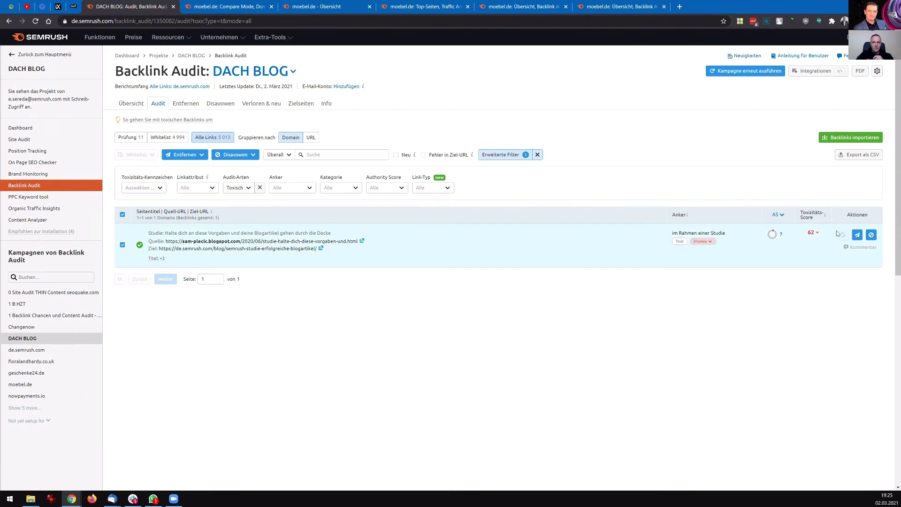
left_click(872, 236)
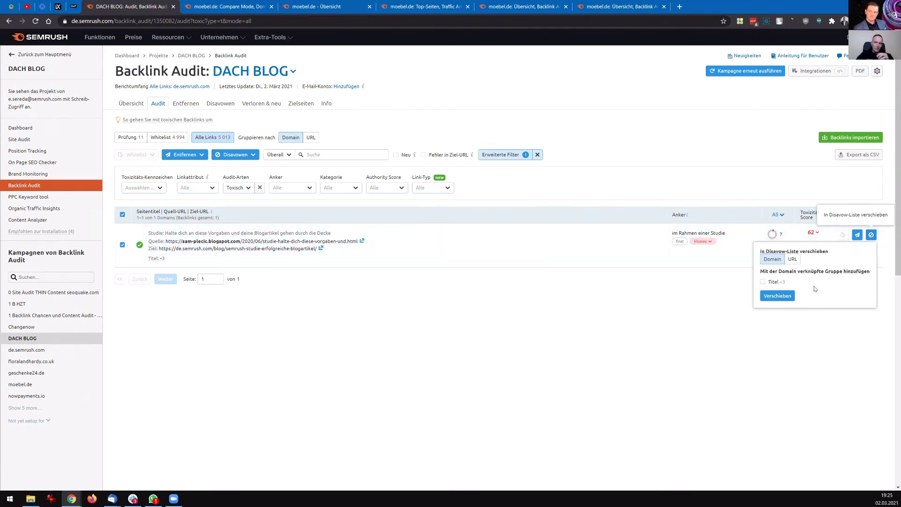
left_click(776, 297)
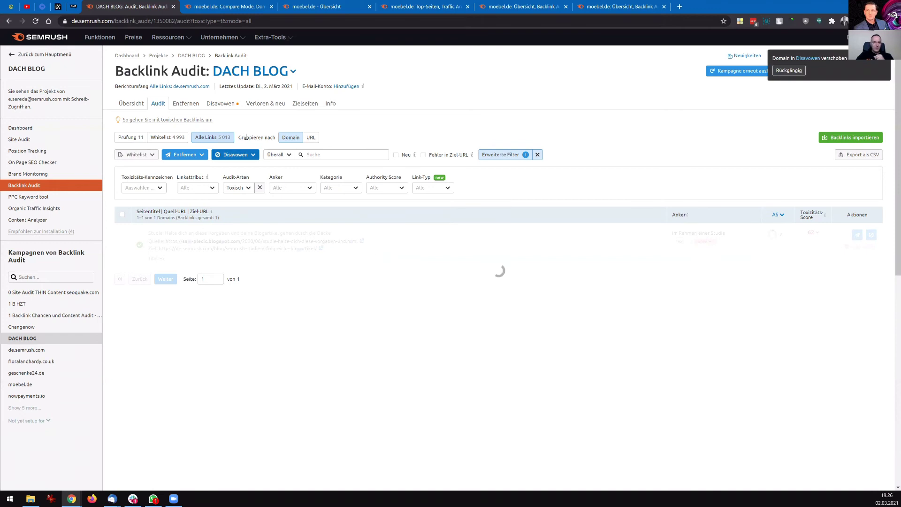
Look through the campaign's disavow list, checking the listed domains, their export status and the instructions for submitting the file.
left_click(221, 103)
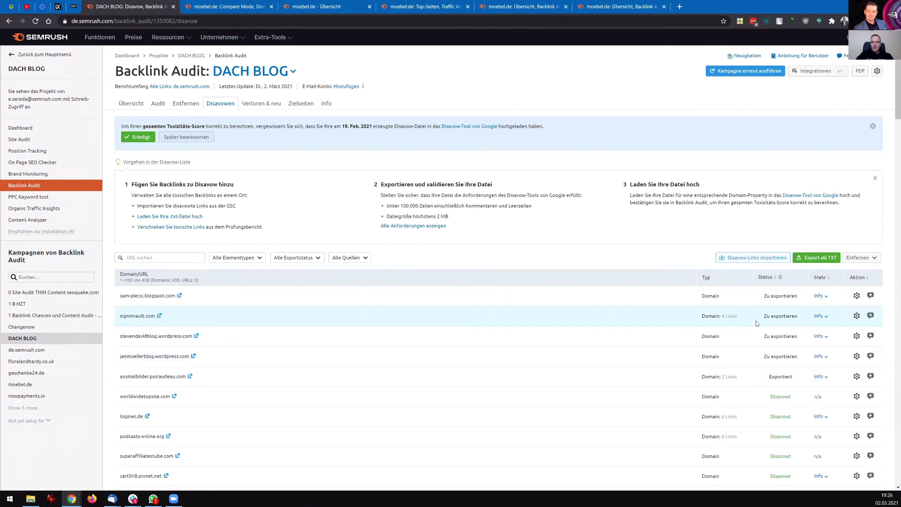
scroll(758, 325, "down", 2)
scroll(783, 359, "down", 1)
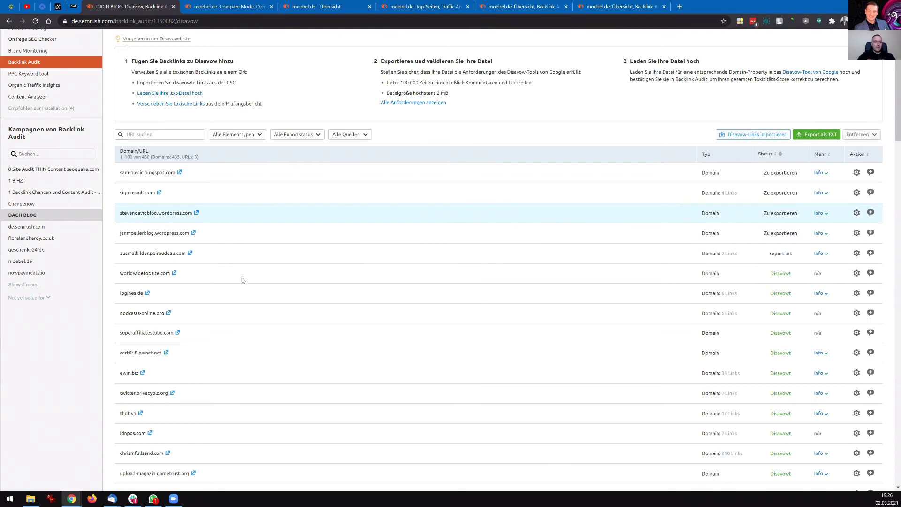
scroll(241, 280, "down", 20)
scroll(288, 294, "down", 7)
scroll(288, 295, "up", 6)
scroll(266, 333, "down", 4)
scroll(366, 314, "up", 20)
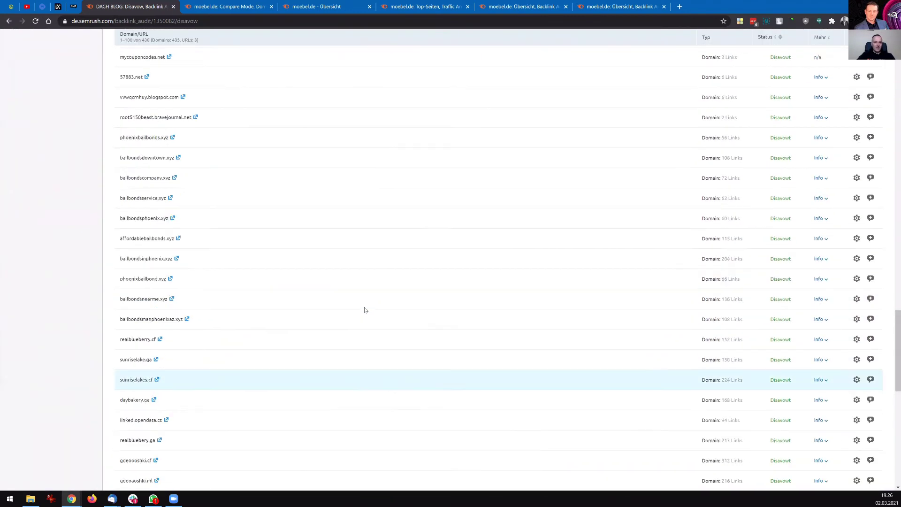
scroll(531, 309, "up", 7)
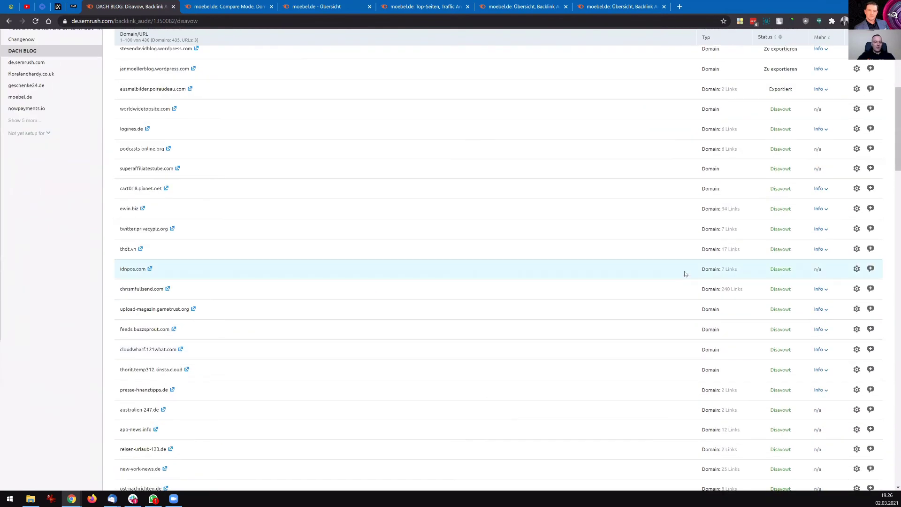
scroll(650, 308, "down", 2)
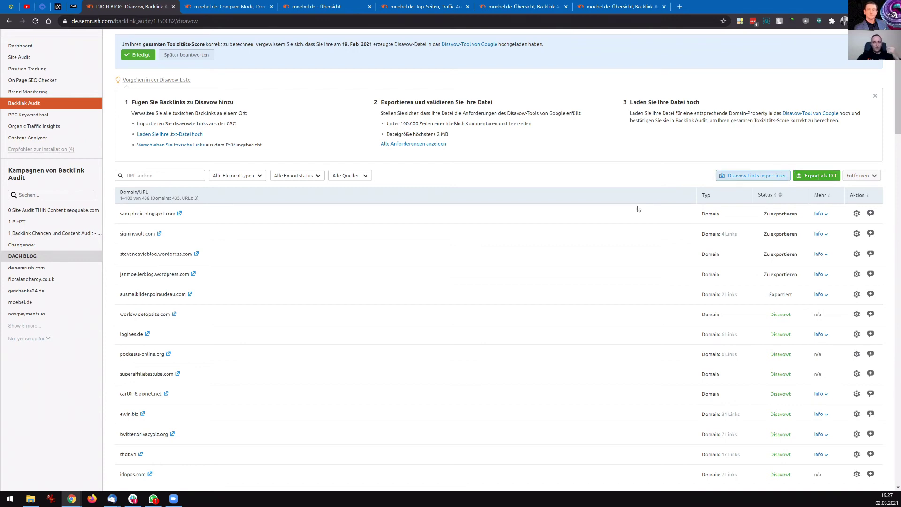
scroll(464, 221, "up", 3)
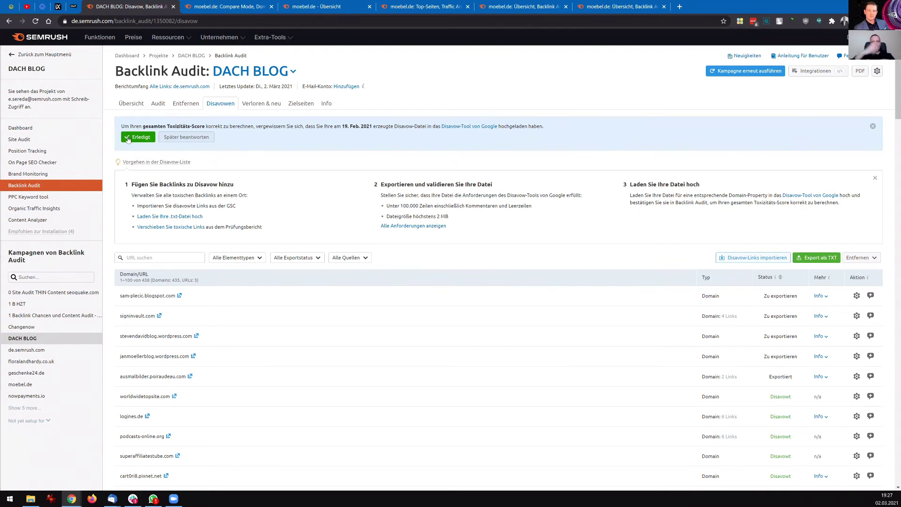
Review the new backlinks in the lost and new links report and check its link attribute filter options.
left_click(159, 103)
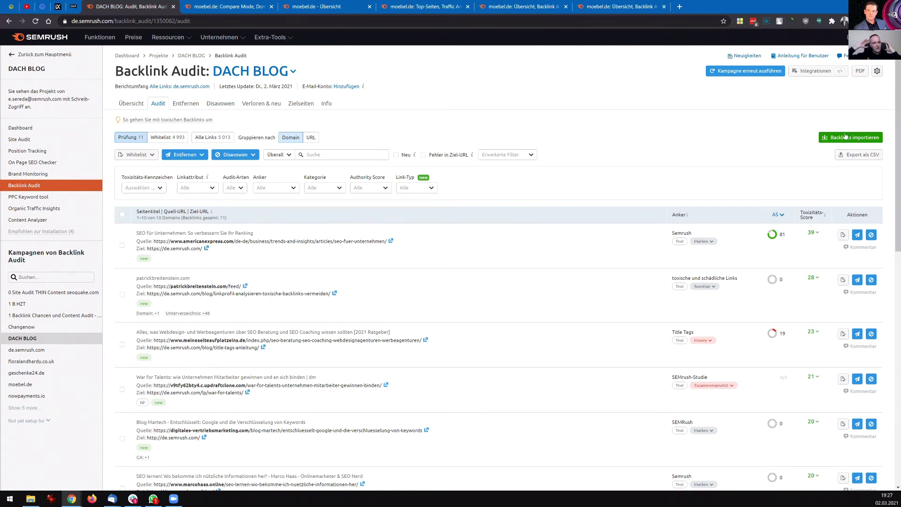
left_click(260, 104)
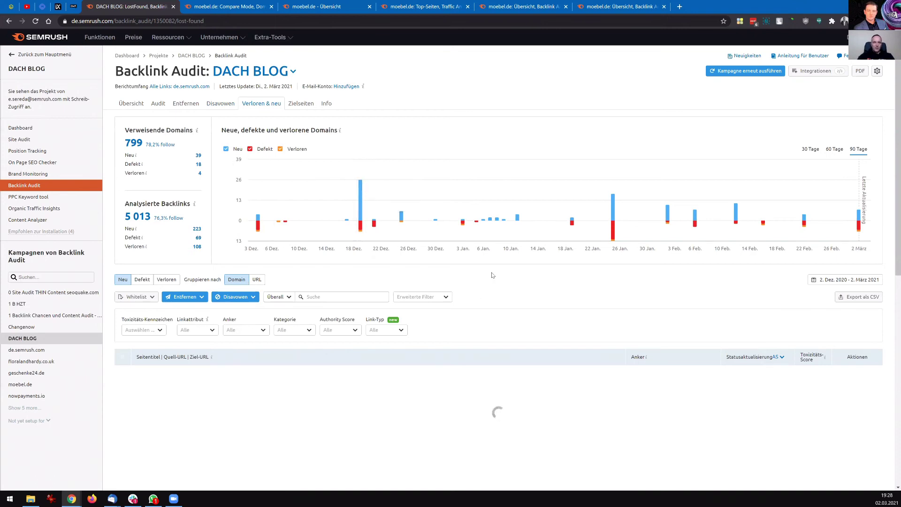
scroll(498, 289, "down", 3)
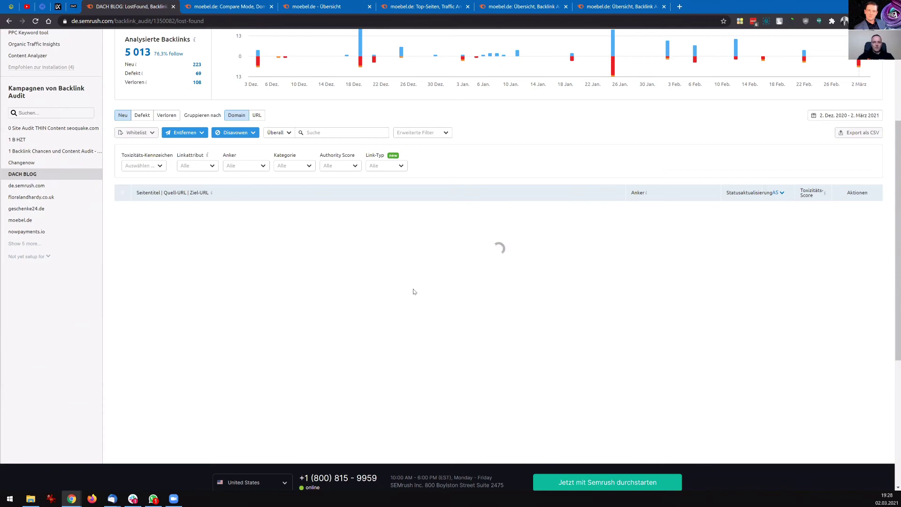
scroll(415, 284, "up", 2)
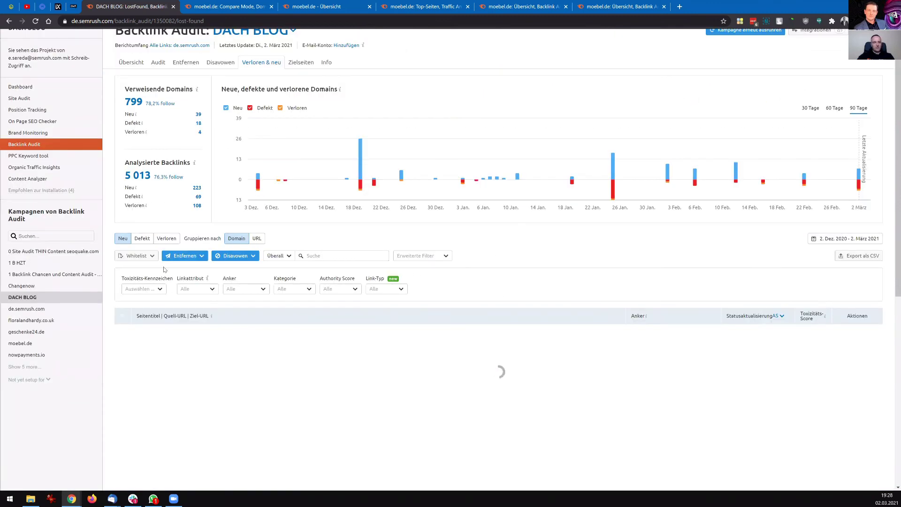
scroll(204, 254, "down", 2)
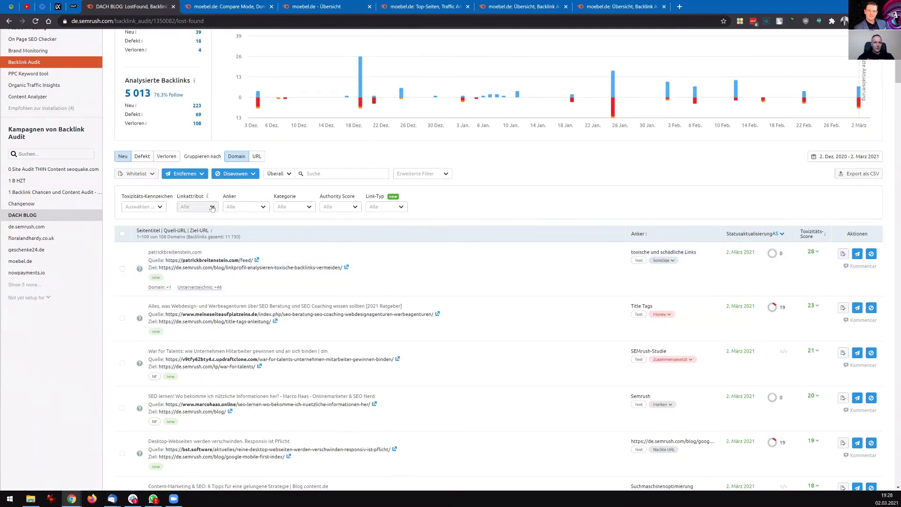
left_click(214, 208)
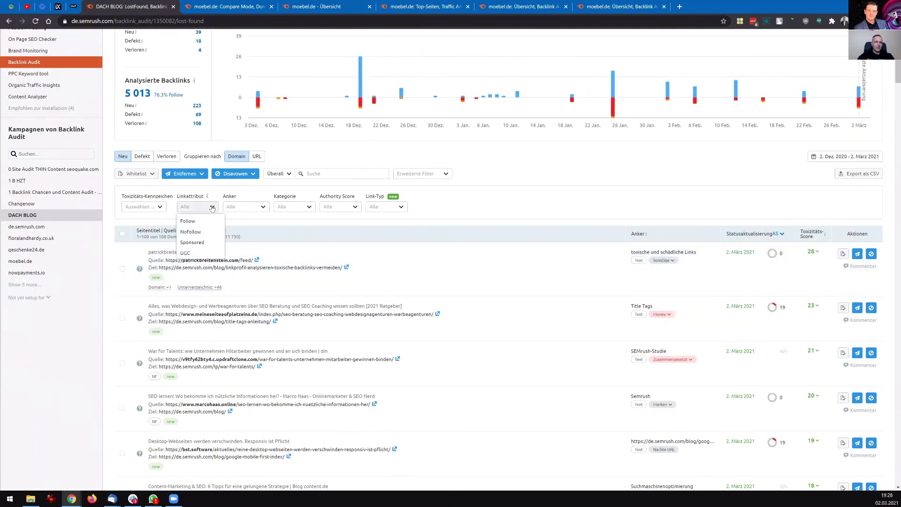
left_click(537, 193)
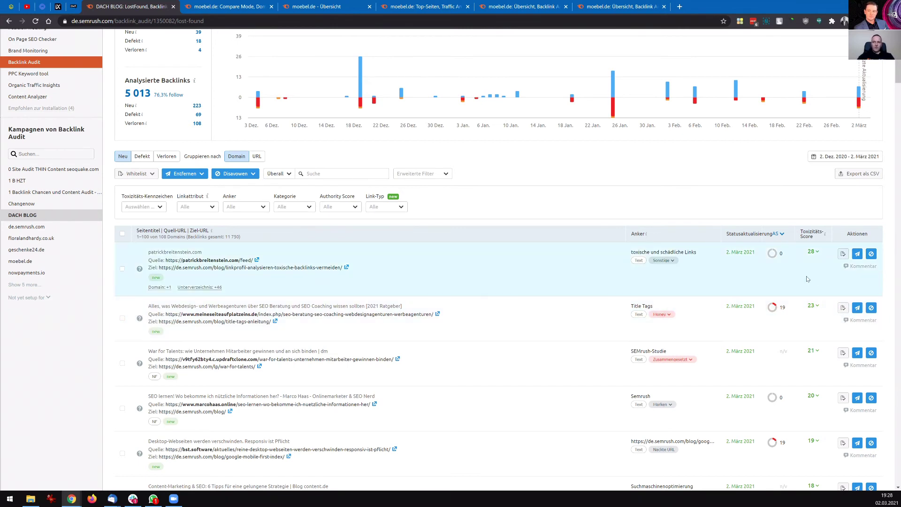
Examine the newly found backlinks and the alternative source-domain metrics offered in place of Authority Score.
scroll(803, 277, "down", 1)
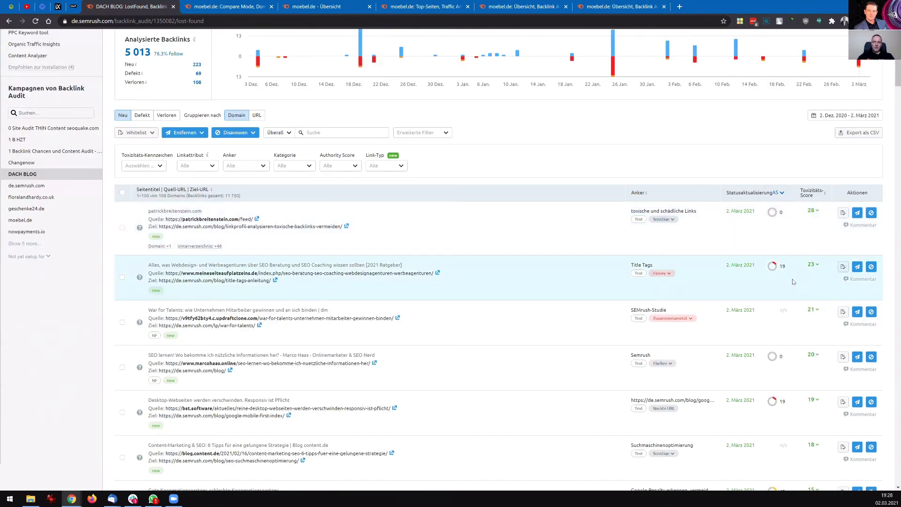
left_click(782, 193)
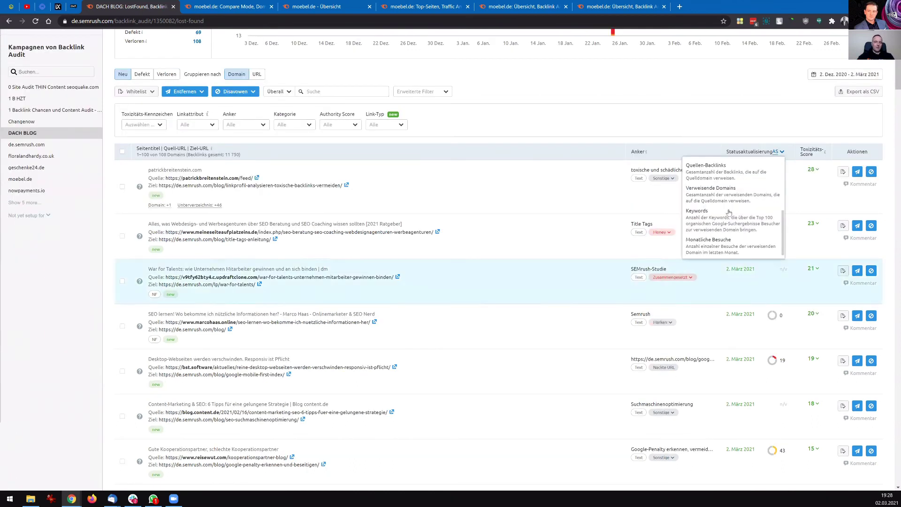
scroll(714, 141, "down", 1)
left_click(714, 126)
scroll(709, 146, "up", 2)
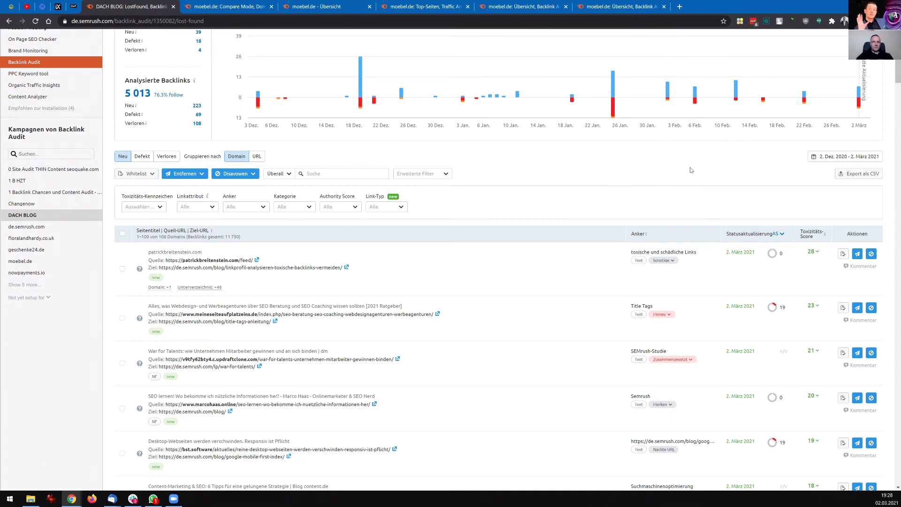
scroll(693, 171, "up", 2)
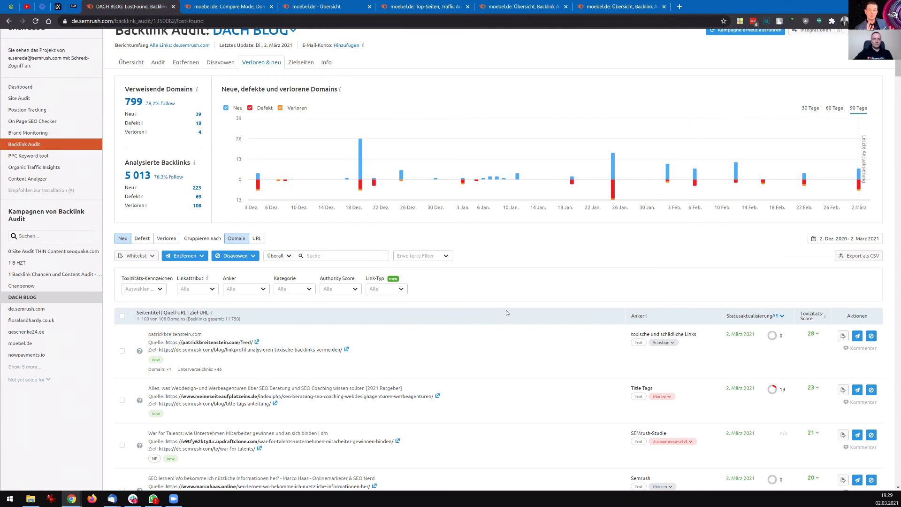
Return to the audit list of backlinks awaiting review and open the toxicity marker filter options.
scroll(507, 312, "up", 2)
left_click(155, 106)
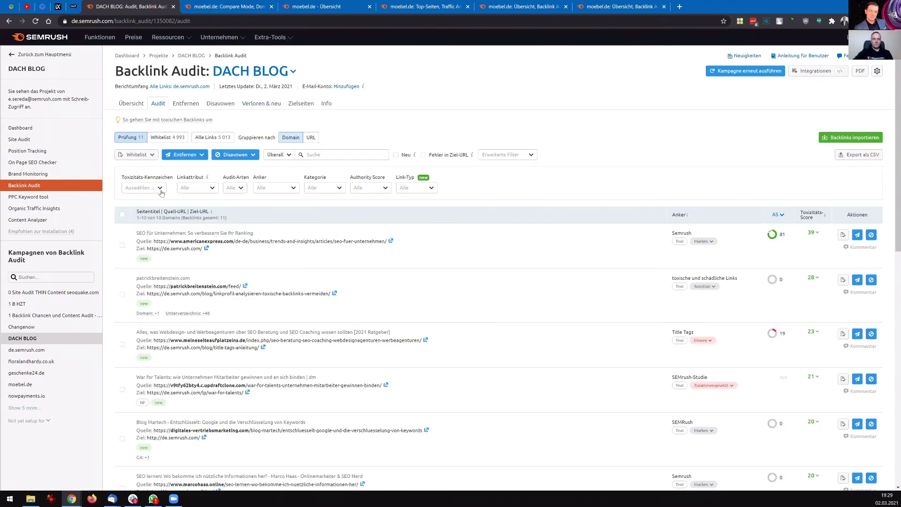
left_click(160, 189)
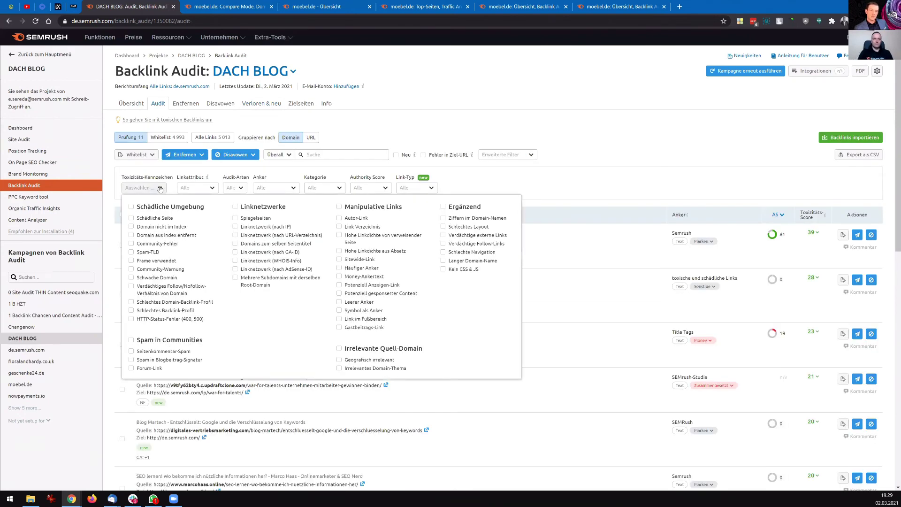